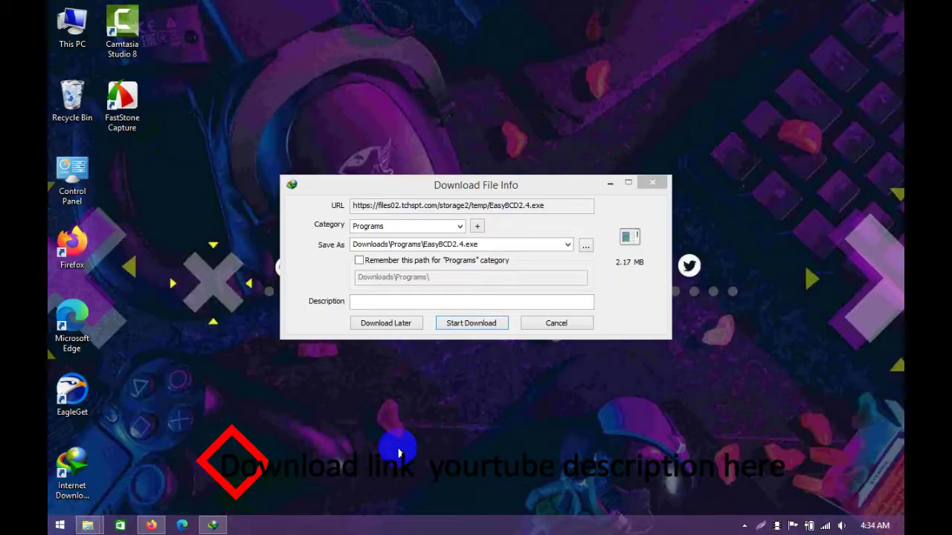
# Cancel the EasyBCD2.4.exe download and bring up the Downoad folder window
pyautogui.click(570, 328)
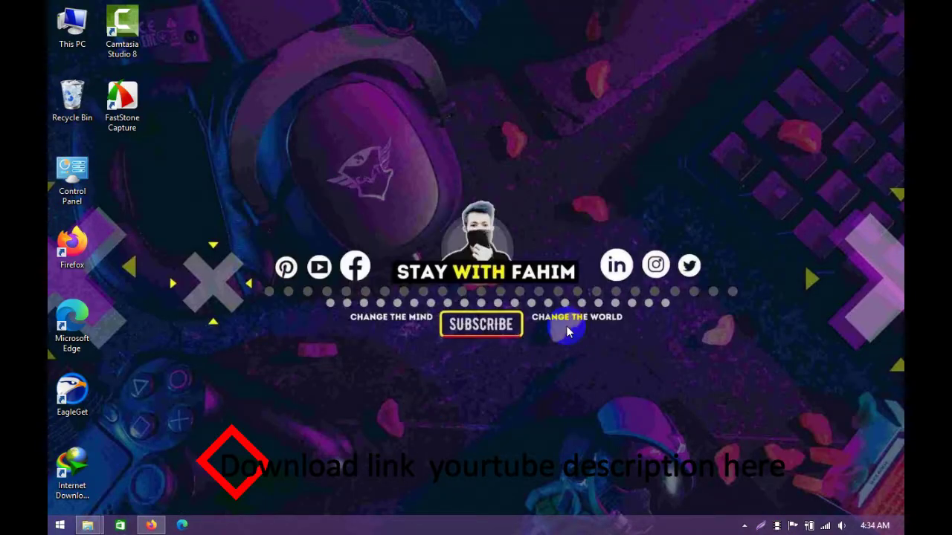
pyautogui.moveTo(89, 526)
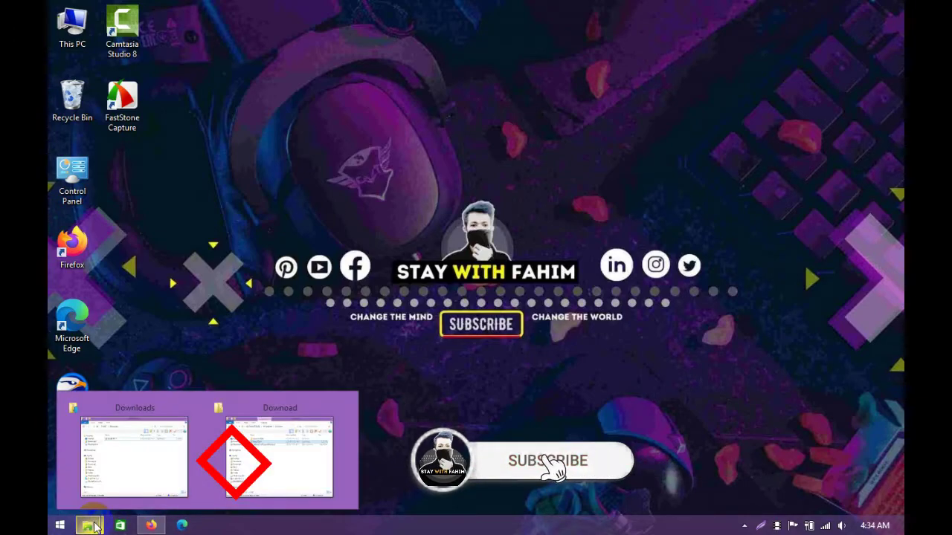
pyautogui.click(271, 467)
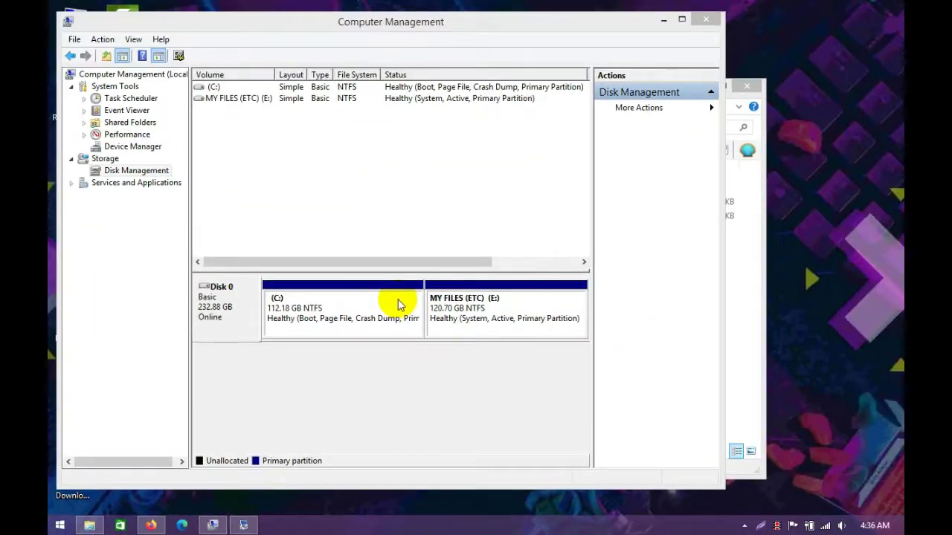
# Shrink the C: volume on Disk 0 by 21500 MB
pyautogui.click(565, 98)
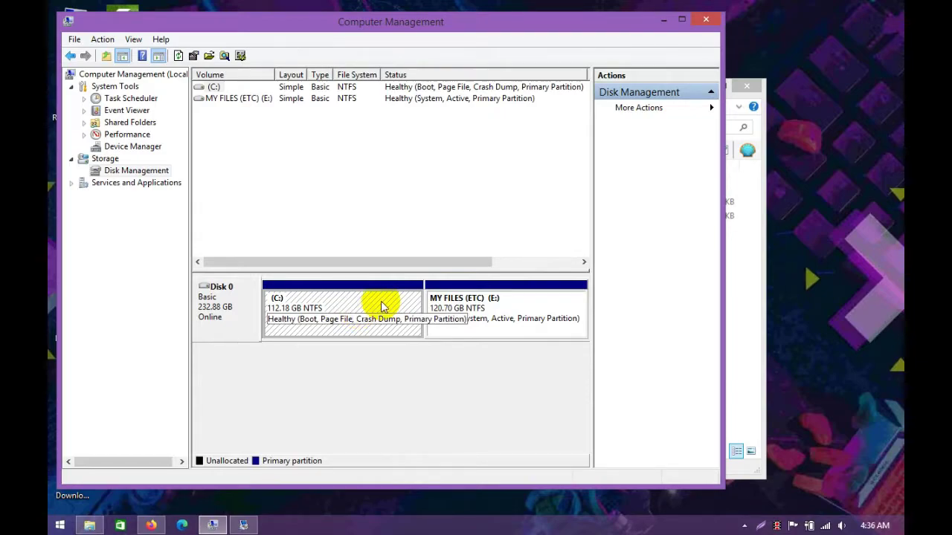
pyautogui.click(559, 325)
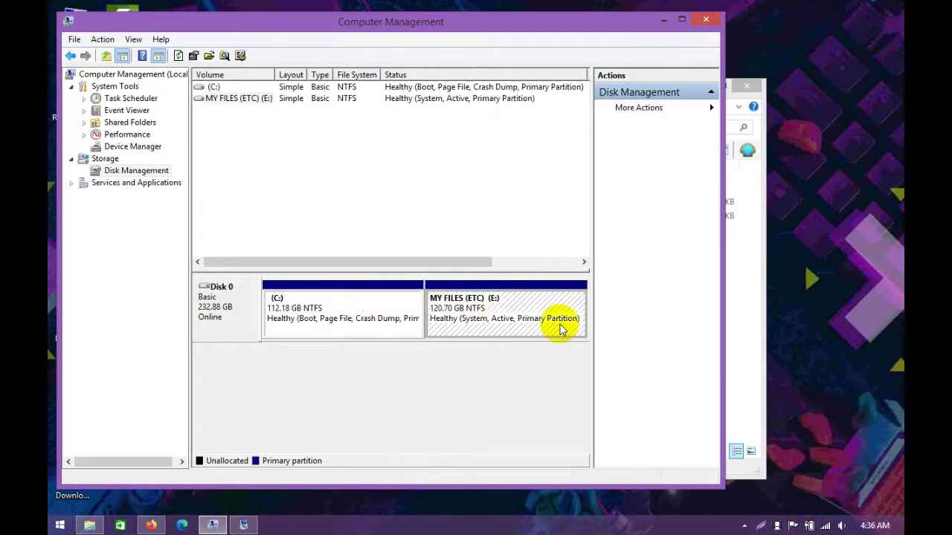
pyautogui.rightClick(392, 305)
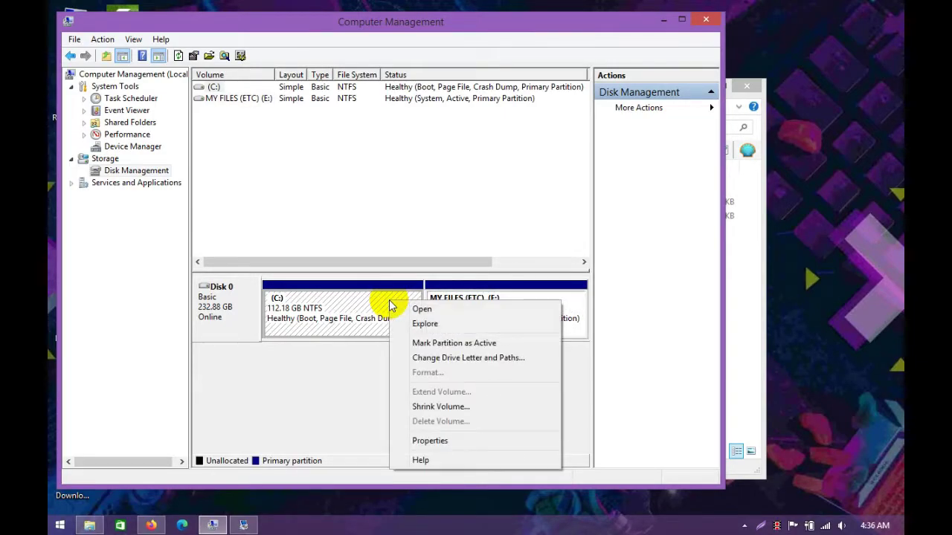
pyautogui.click(476, 410)
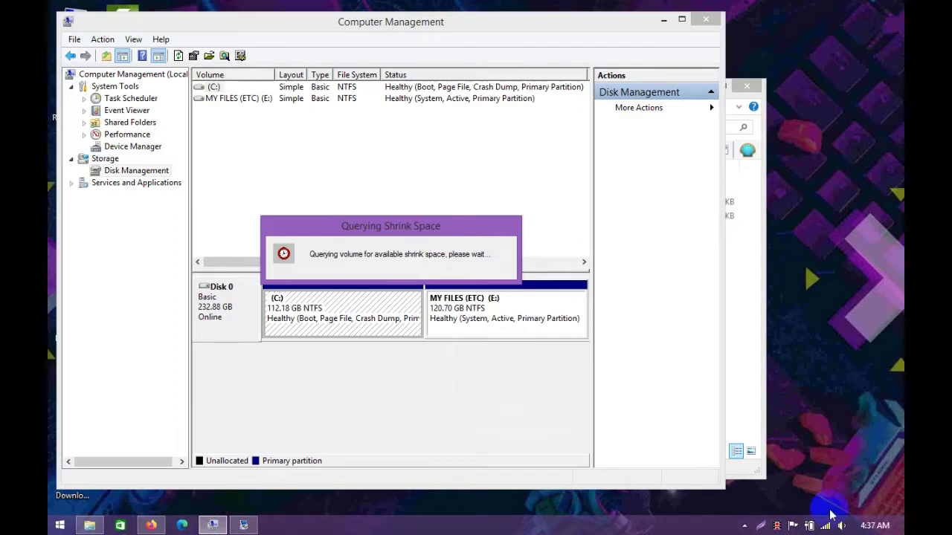
pyautogui.click(766, 527)
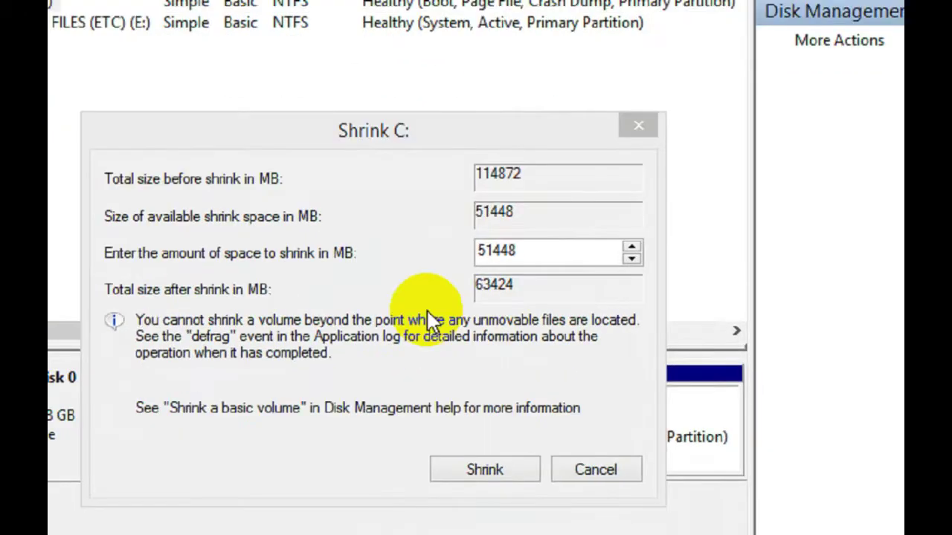
pyautogui.doubleClick(530, 241)
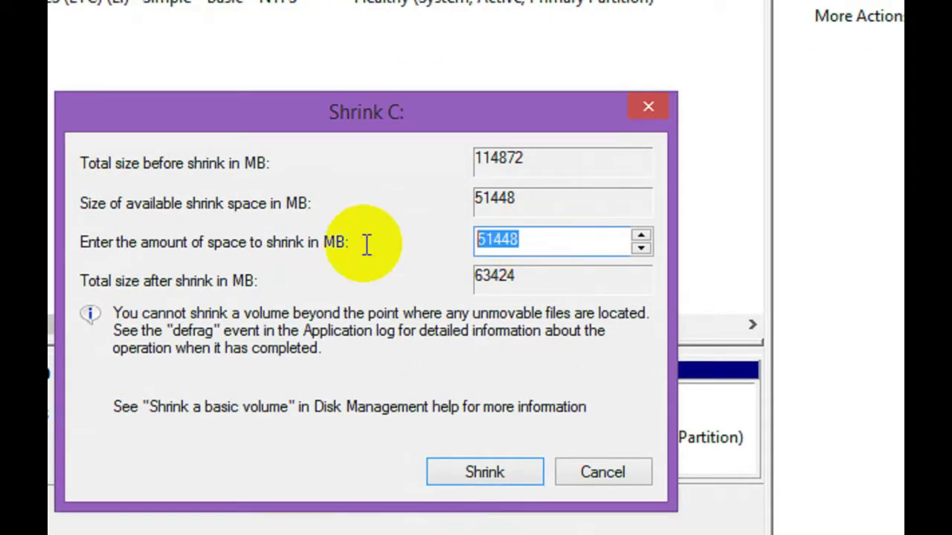
pyautogui.write('21500')
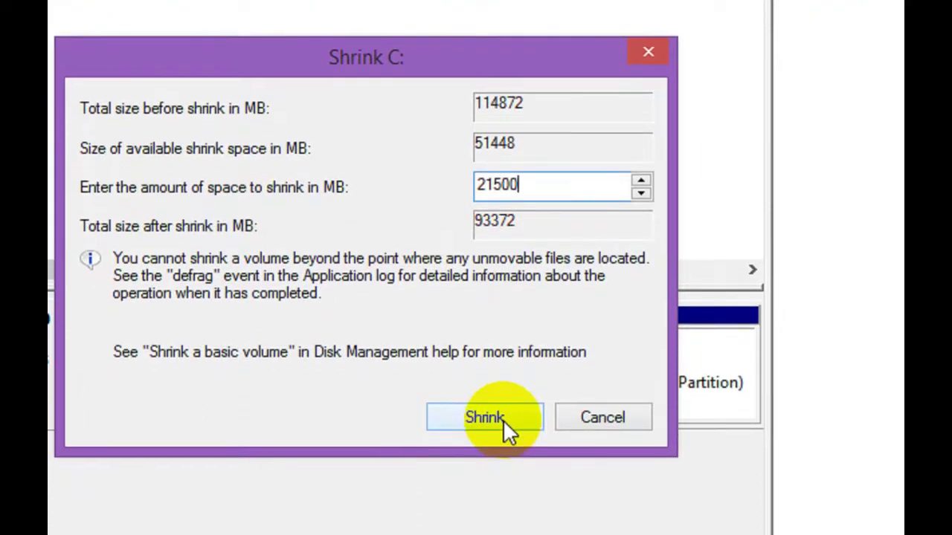
pyautogui.click(503, 420)
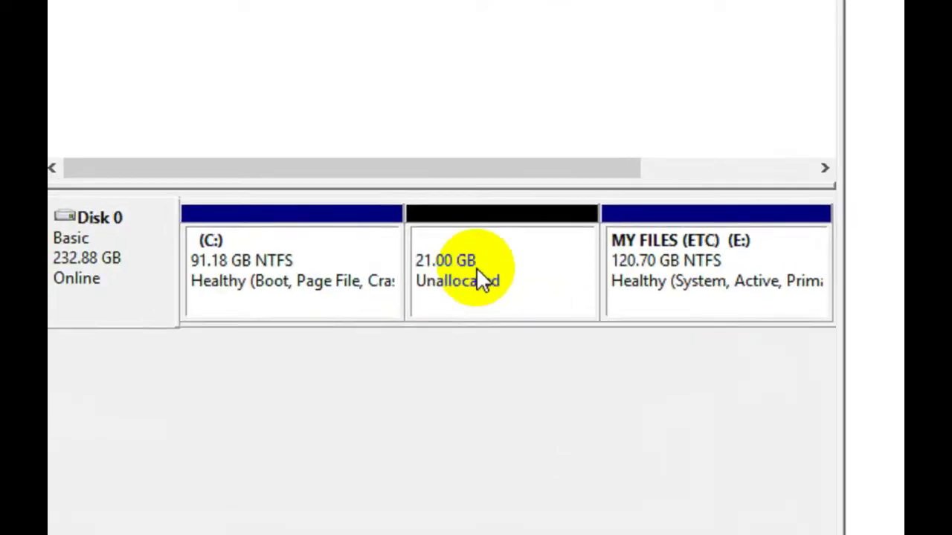
# Start a new simple volume of 21500 MB in the unallocated space and assign it drive letter D
pyautogui.rightClick(477, 272)
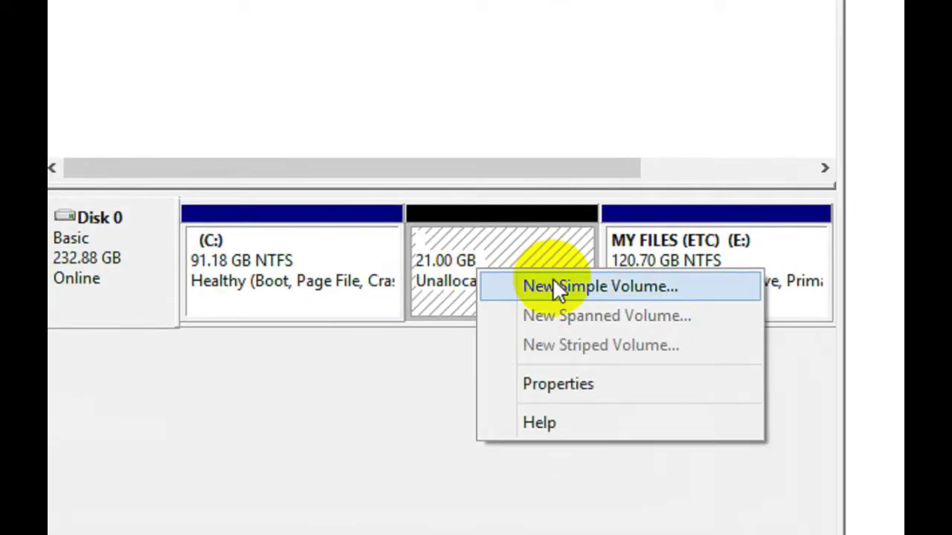
pyautogui.click(558, 289)
pyautogui.click(588, 302)
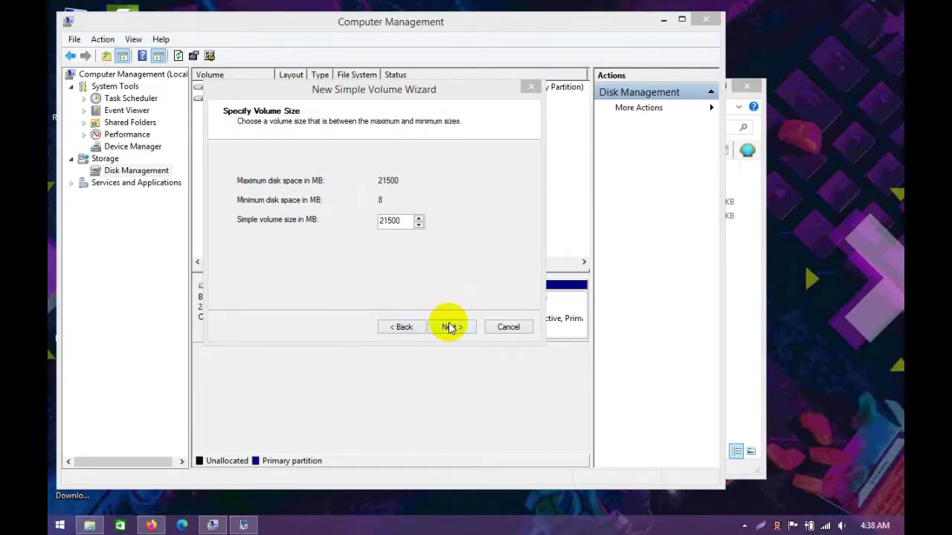
pyautogui.click(450, 328)
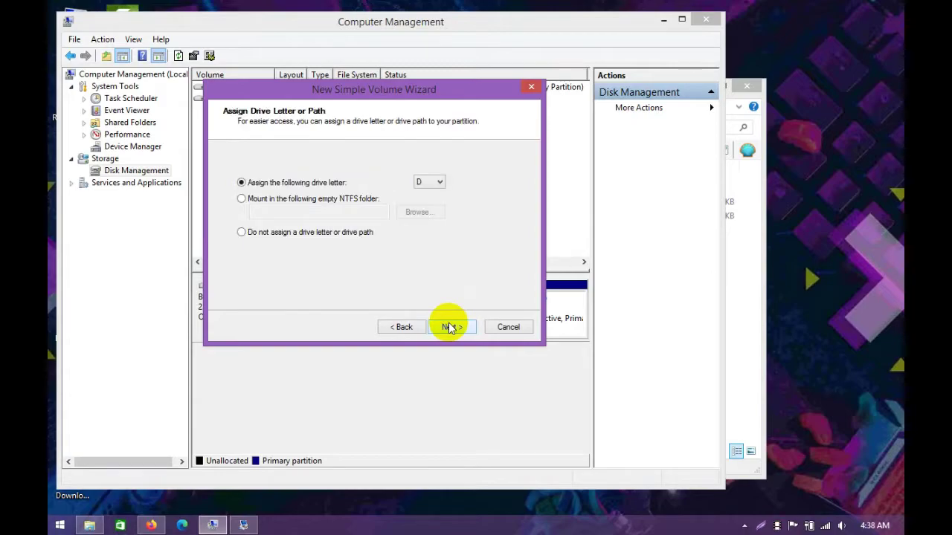
pyautogui.click(440, 183)
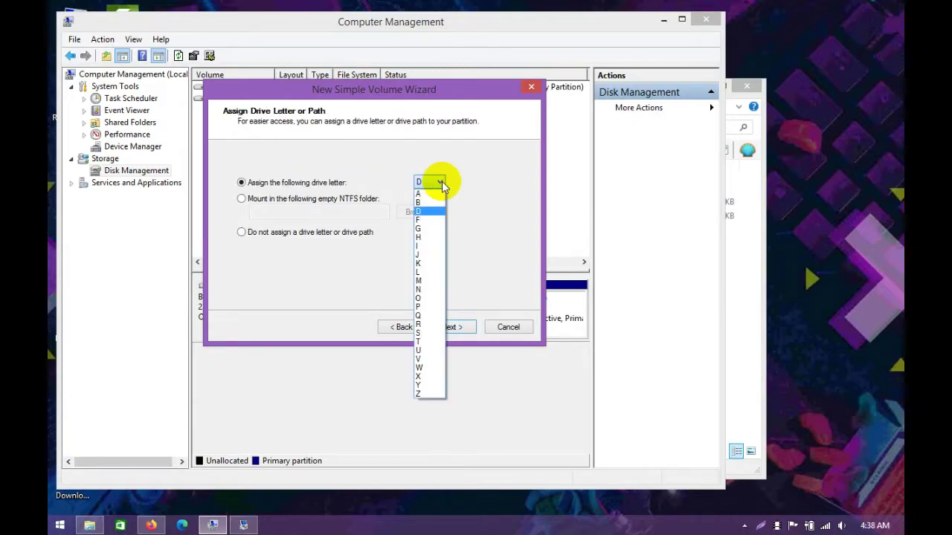
pyautogui.click(442, 181)
pyautogui.click(454, 328)
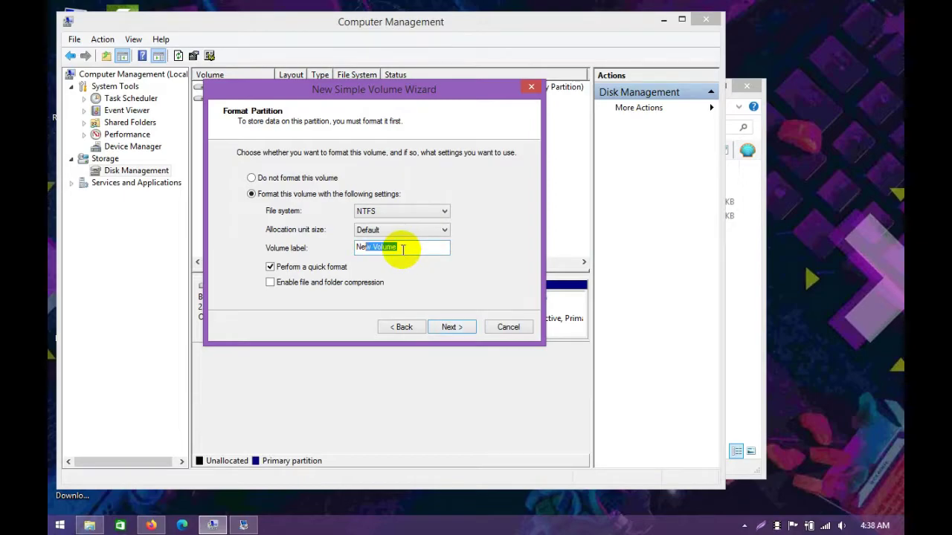
# Label the new volume "Windows xp", create it with a quick NTFS format, and close Computer Management
pyautogui.moveTo(420, 247); pyautogui.dragTo(247, 236)
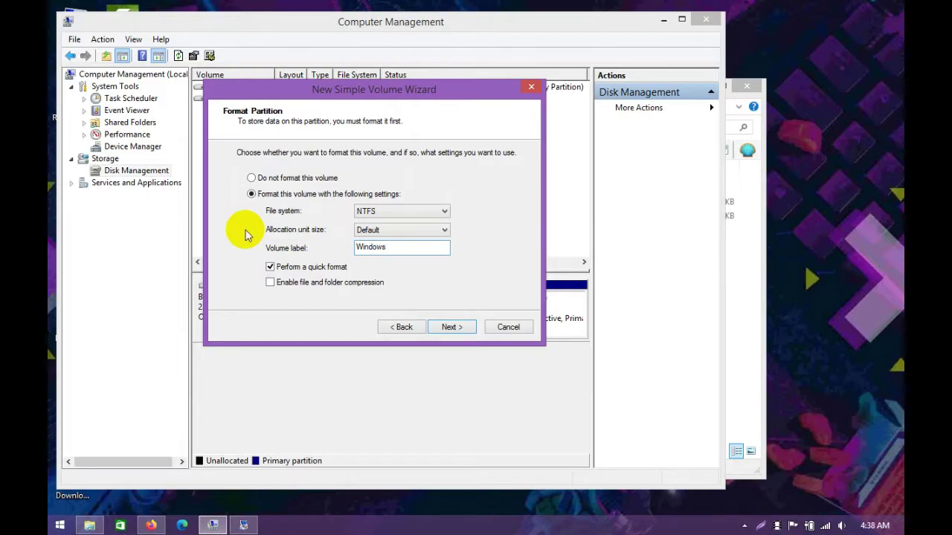
pyautogui.write('Windows xp')
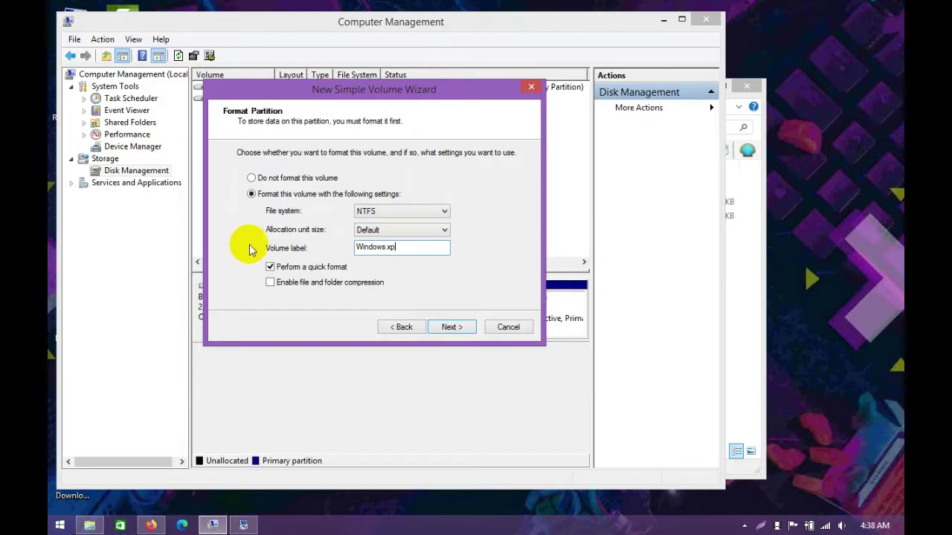
pyautogui.click(435, 329)
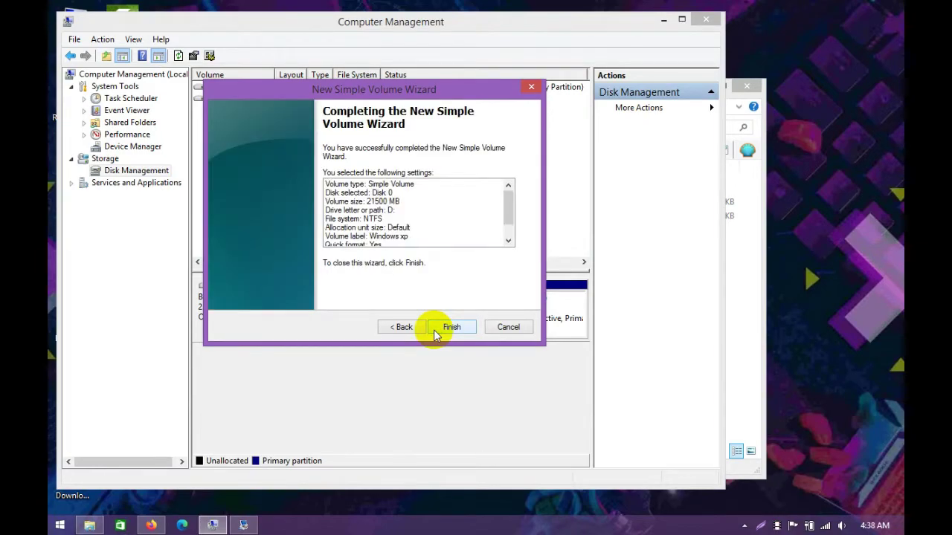
pyautogui.click(450, 327)
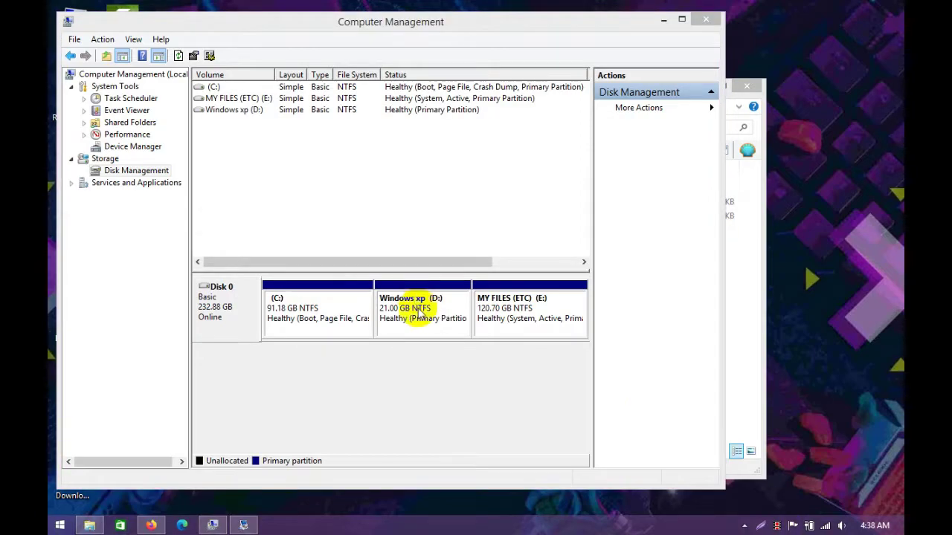
pyautogui.click(433, 308)
pyautogui.click(705, 19)
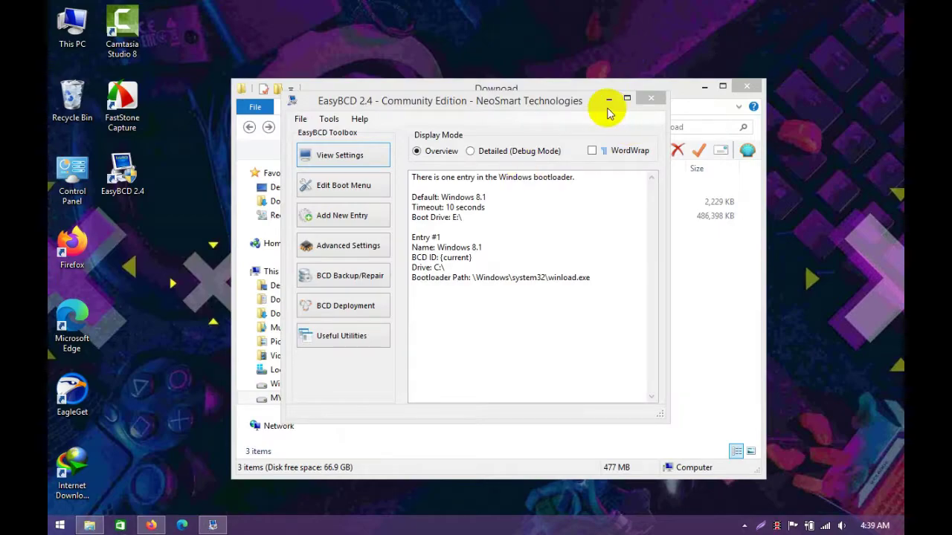
# Decline the Easy Recovery Essentials offer and close EasyBCD
pyautogui.click(651, 101)
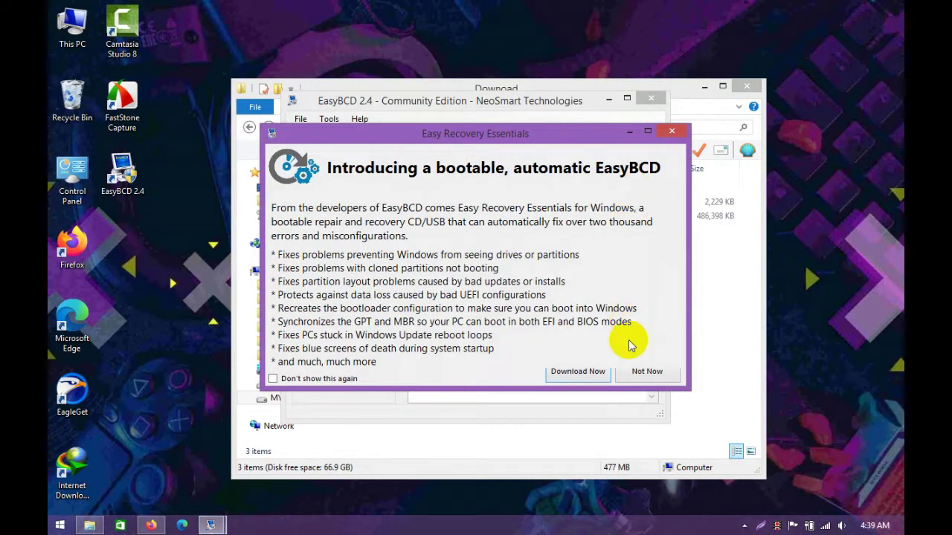
pyautogui.click(647, 371)
pyautogui.click(651, 100)
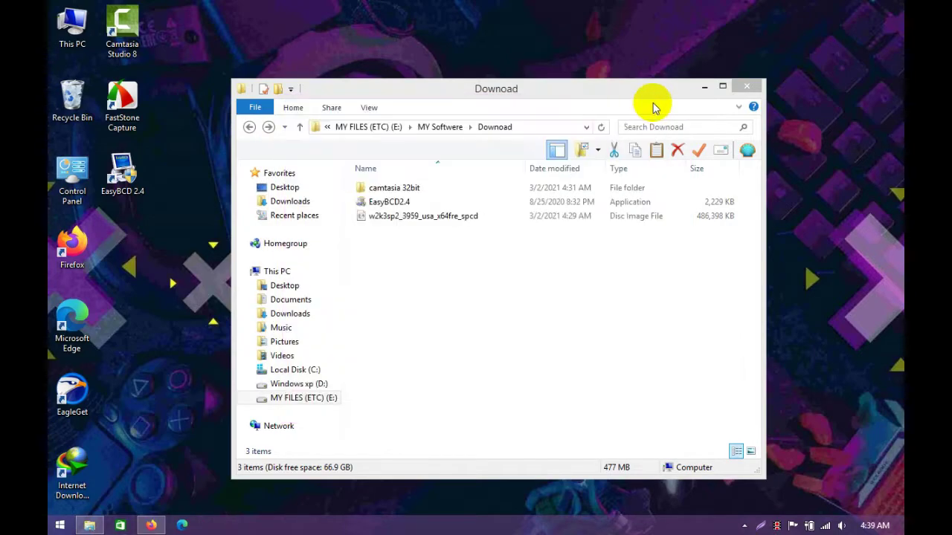
pyautogui.click(410, 219)
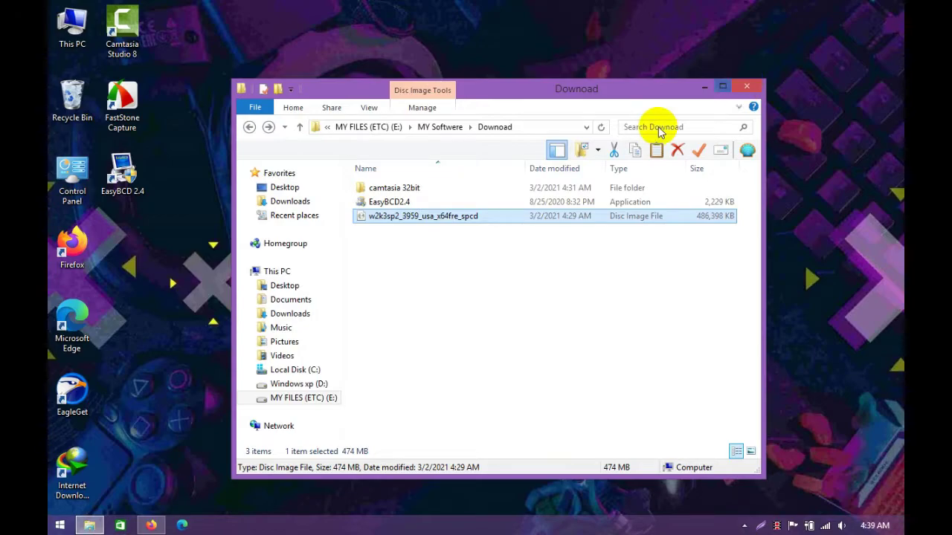
pyautogui.rightClick(497, 221)
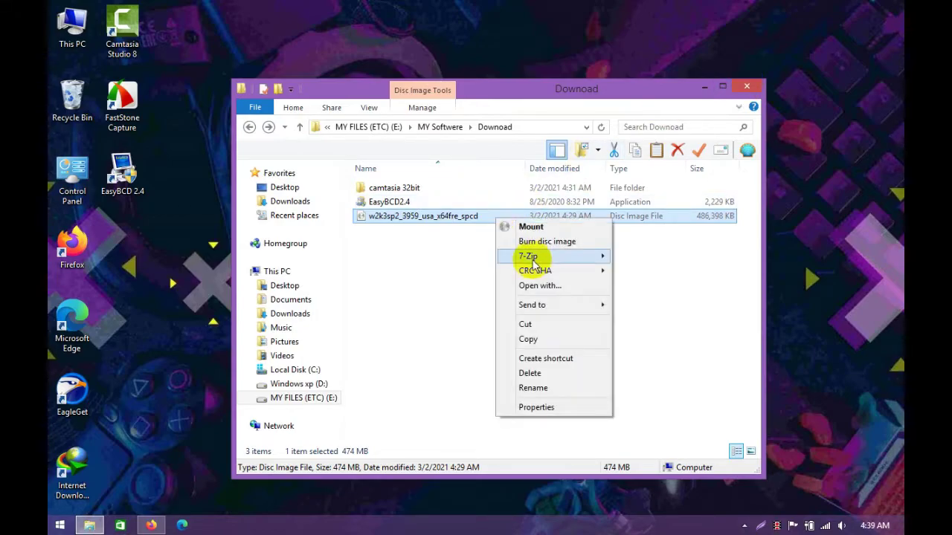
pyautogui.moveTo(559, 260)
pyautogui.click(414, 257)
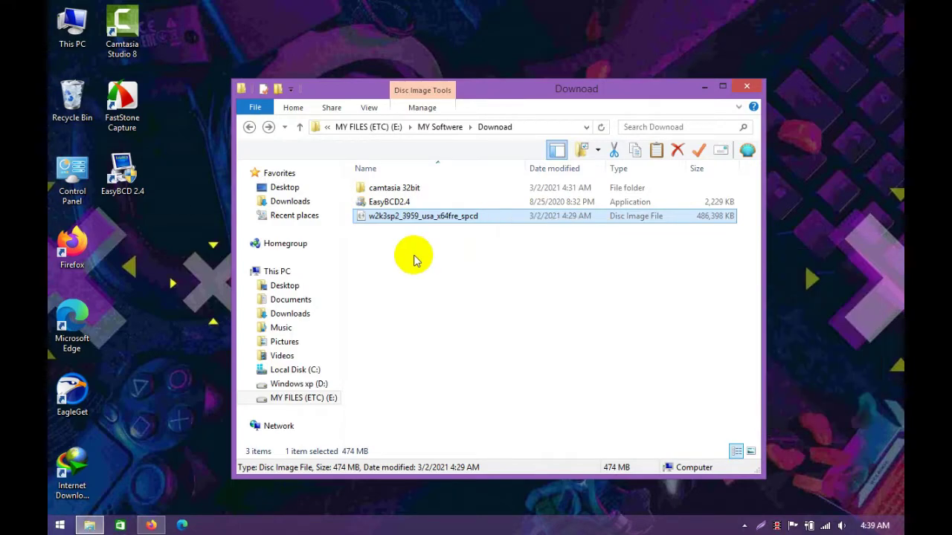
pyautogui.click(277, 272)
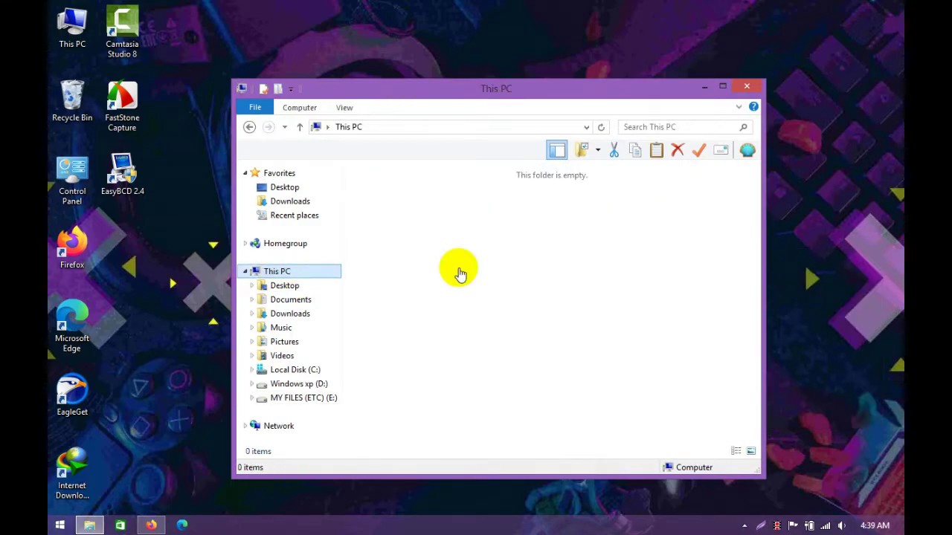
pyautogui.click(565, 366)
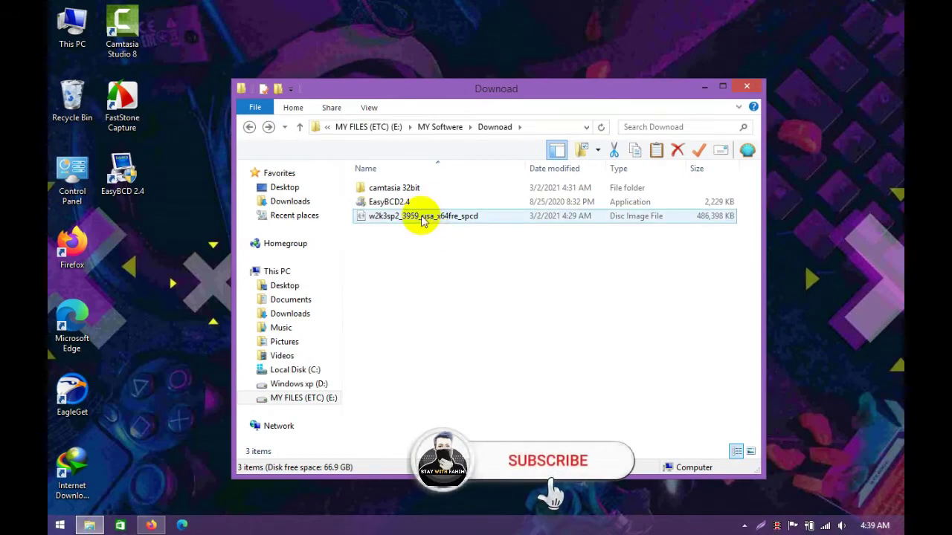
# Open 7-Zip's file extraction settings for the w2k3sp2_3959_usa_x64fre_spcd disc image
pyautogui.rightClick(420, 217)
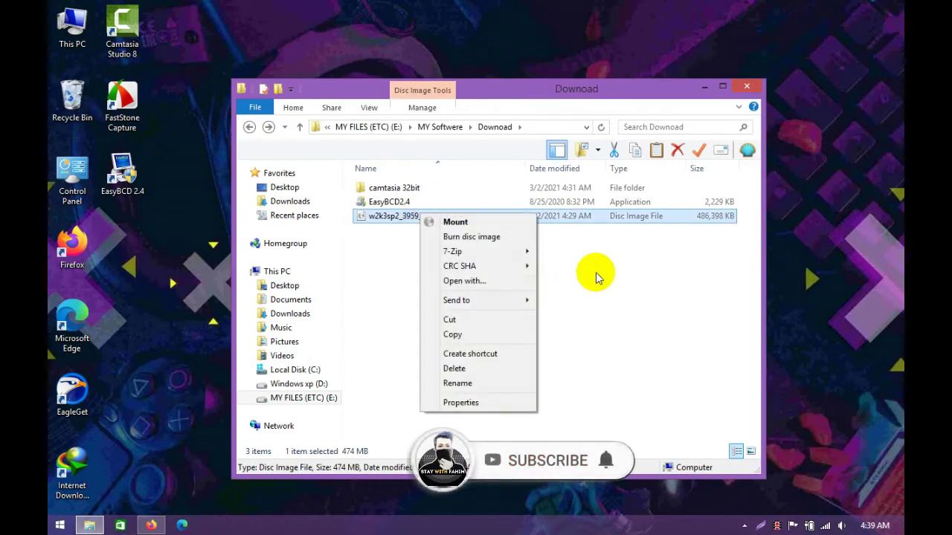
pyautogui.moveTo(524, 253)
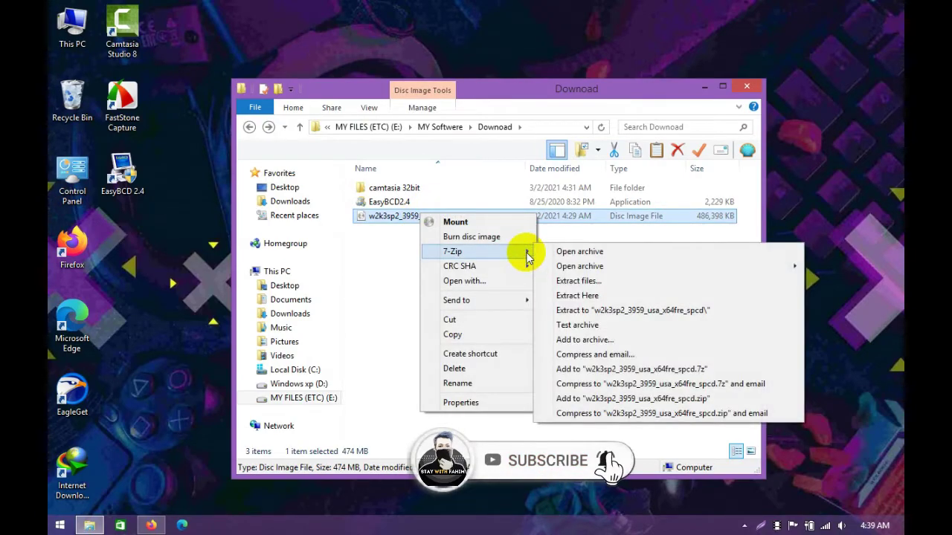
pyautogui.click(612, 283)
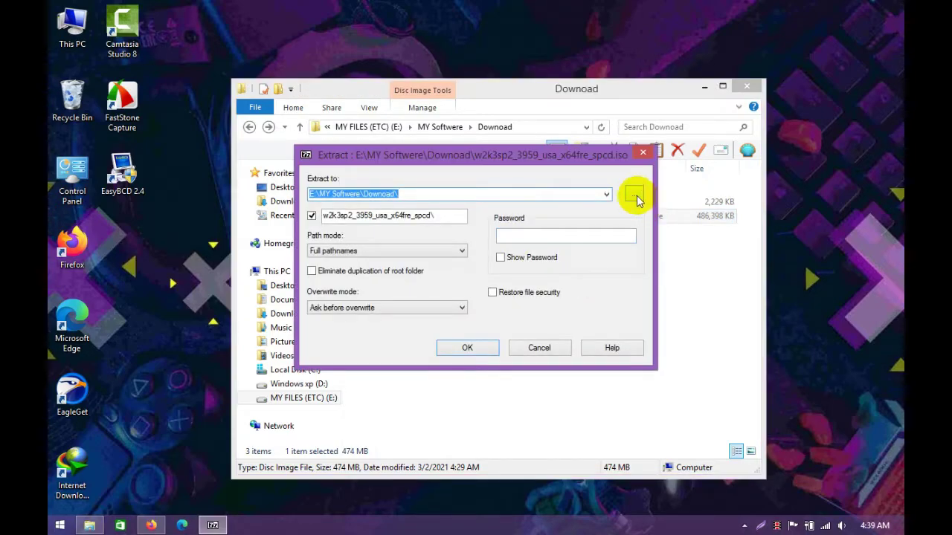
# Set the extraction destination to the Windows xp (D:) drive and extract the disc image there
pyautogui.click(629, 195)
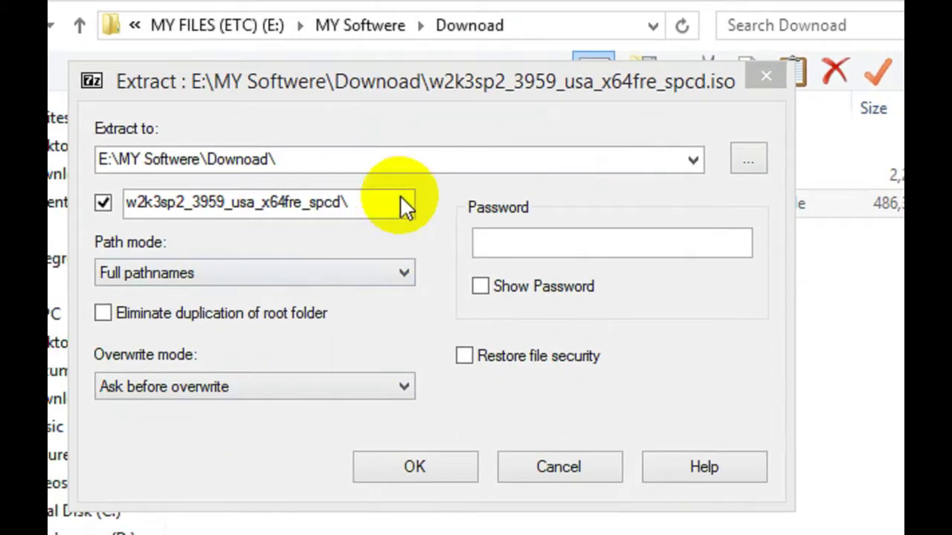
pyautogui.click(488, 154)
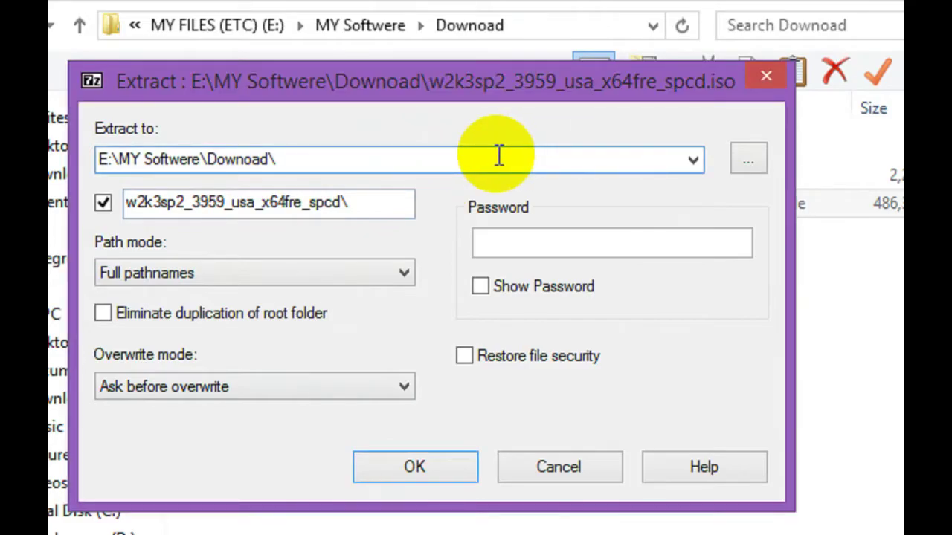
pyautogui.click(694, 158)
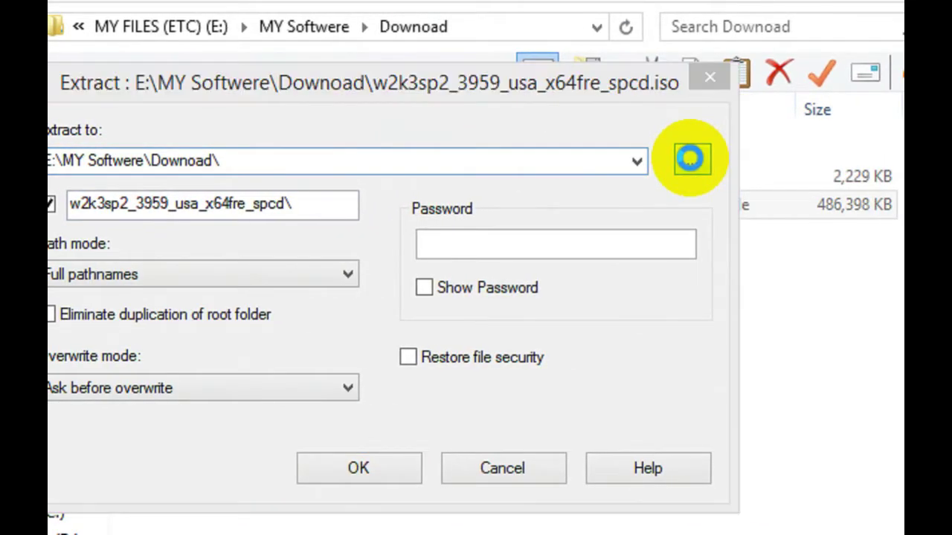
pyautogui.moveTo(557, 287); pyautogui.dragTo(556, 257)
pyautogui.click(214, 399)
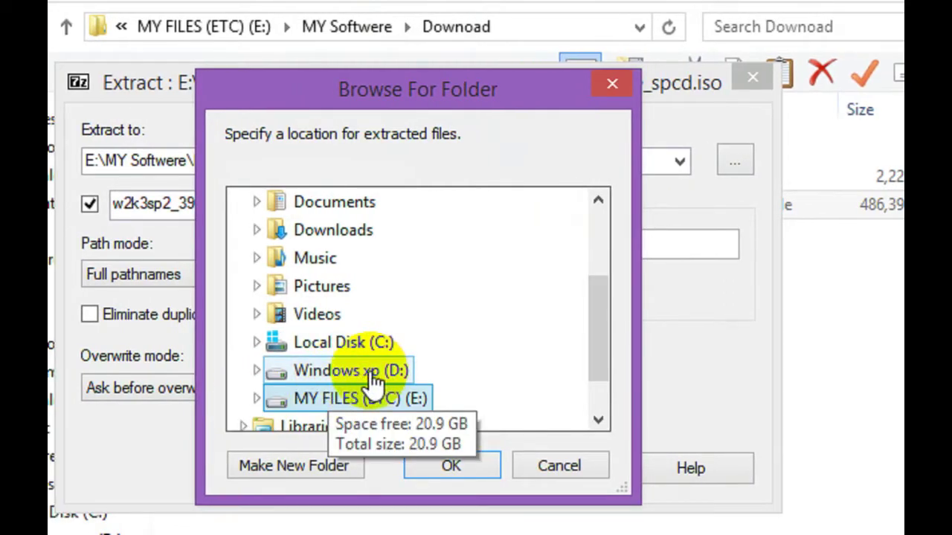
pyautogui.click(350, 372)
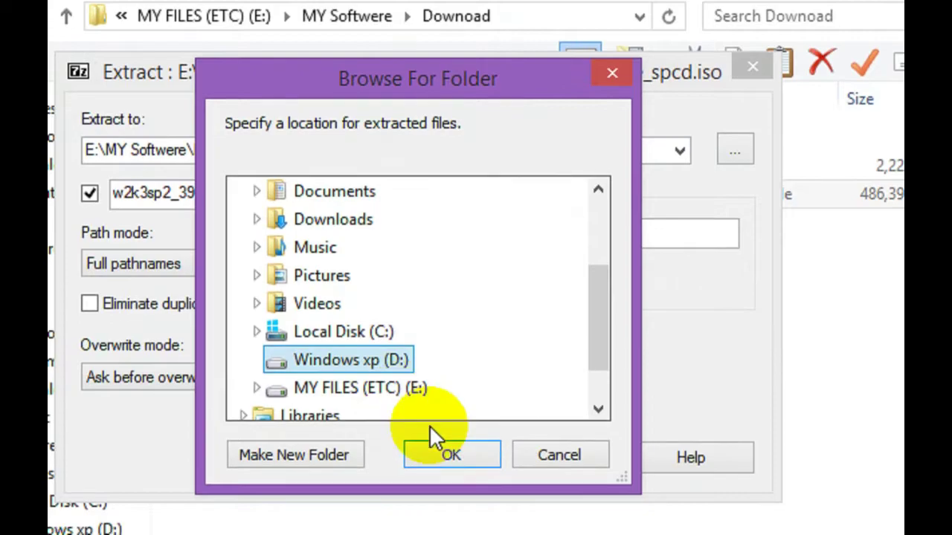
pyautogui.click(465, 441)
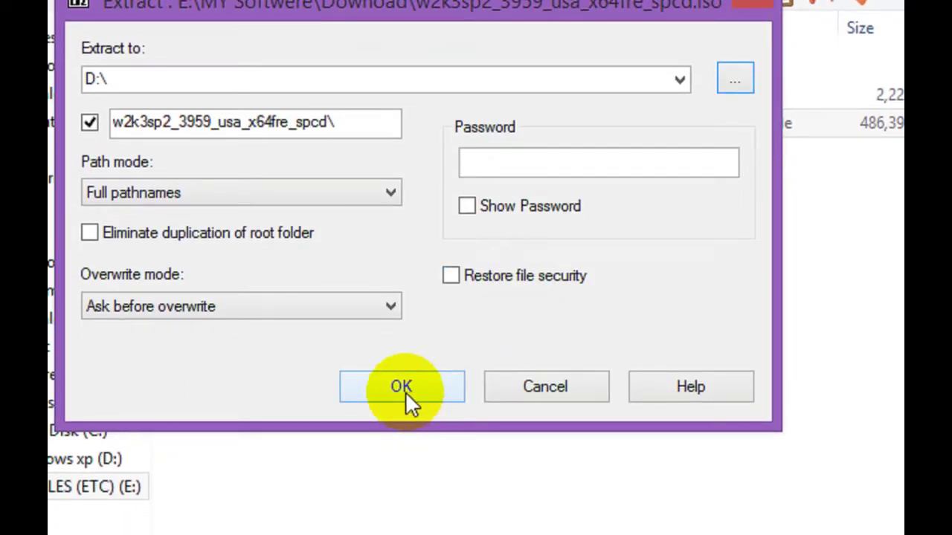
pyautogui.click(400, 389)
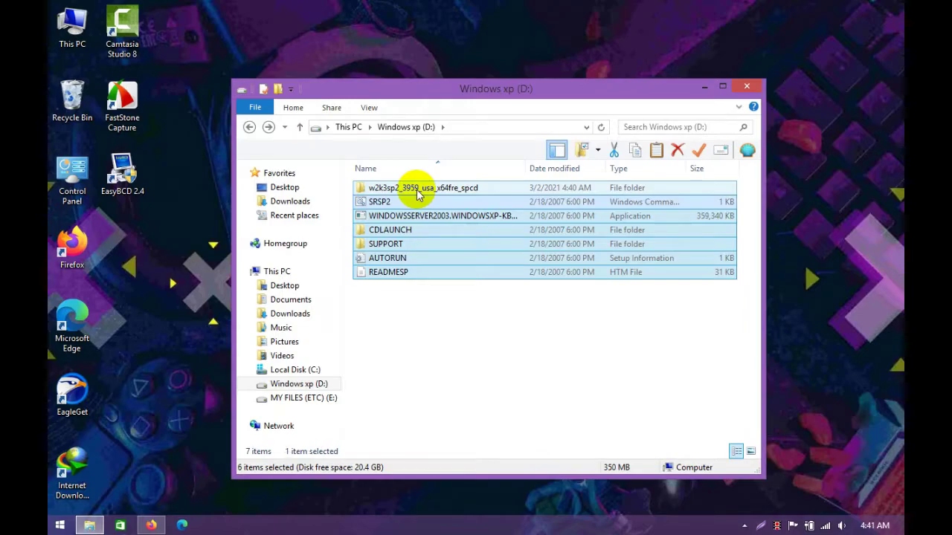
# Delete the w2k3sp2_3959_usa_x64fre_spcd folder from the Windows xp (D:) drive and close the file window
pyautogui.click(416, 189)
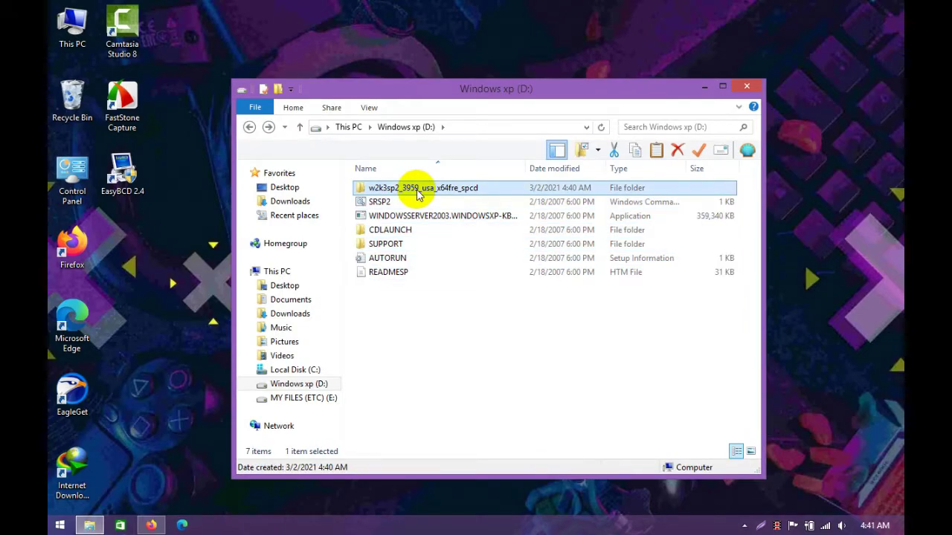
pyautogui.press('Delete')
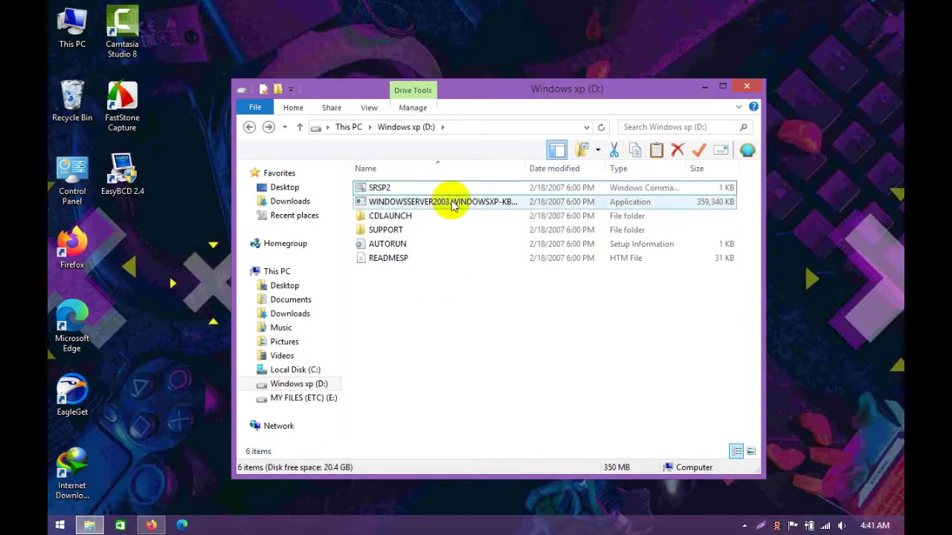
pyautogui.click(747, 87)
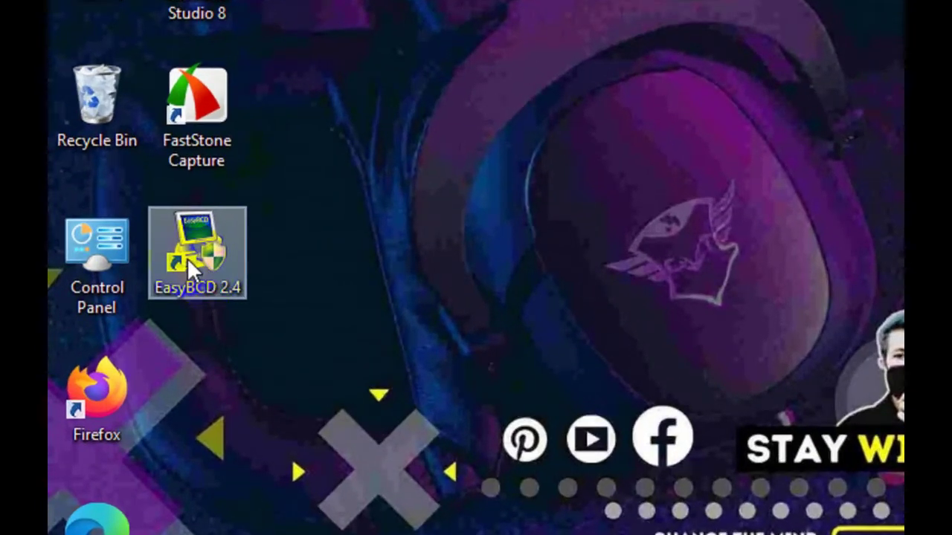
# Launch EasyBCD and start a new WinPE boot entry for portable/external media
pyautogui.doubleClick(187, 258)
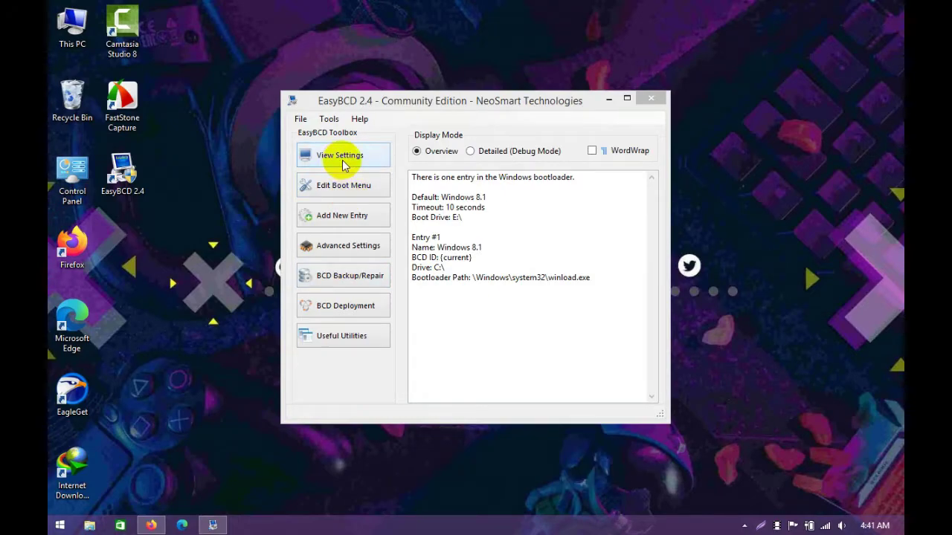
pyautogui.click(353, 218)
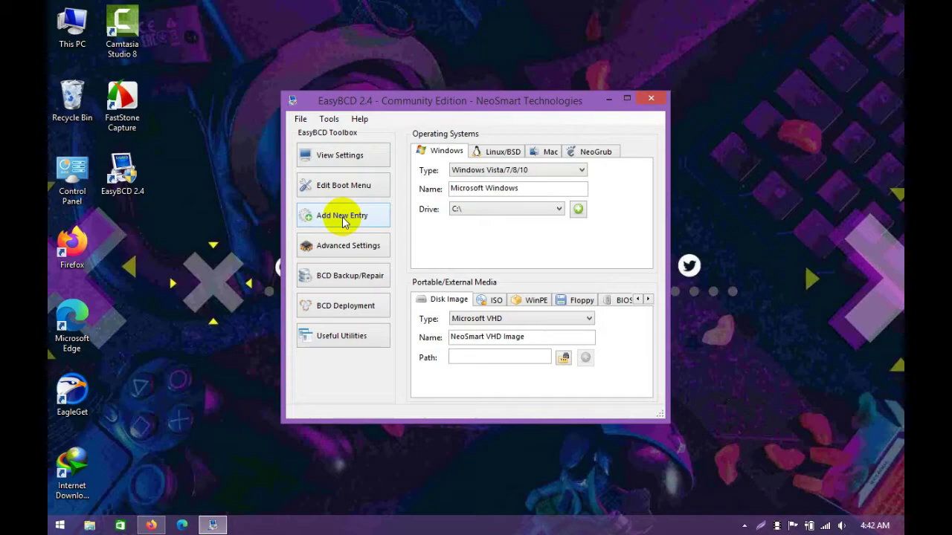
pyautogui.click(437, 515)
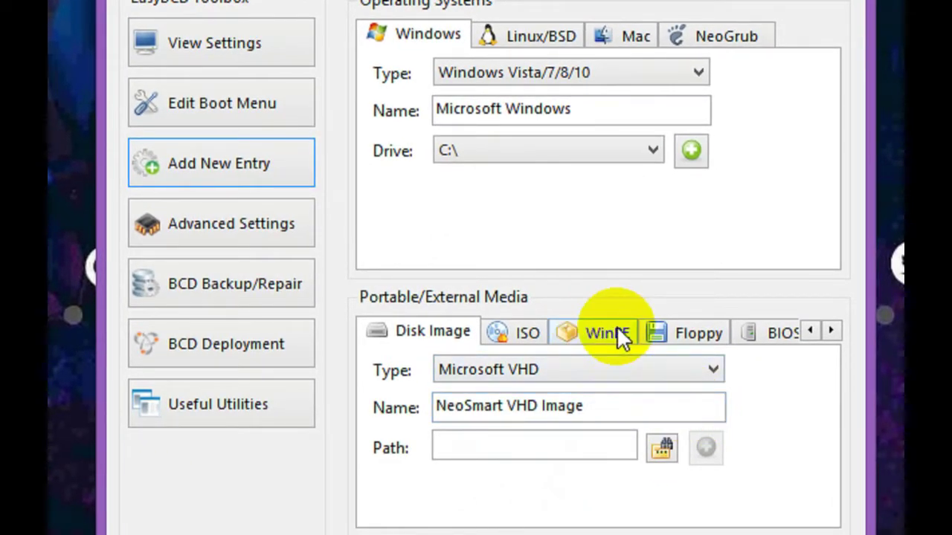
pyautogui.click(618, 332)
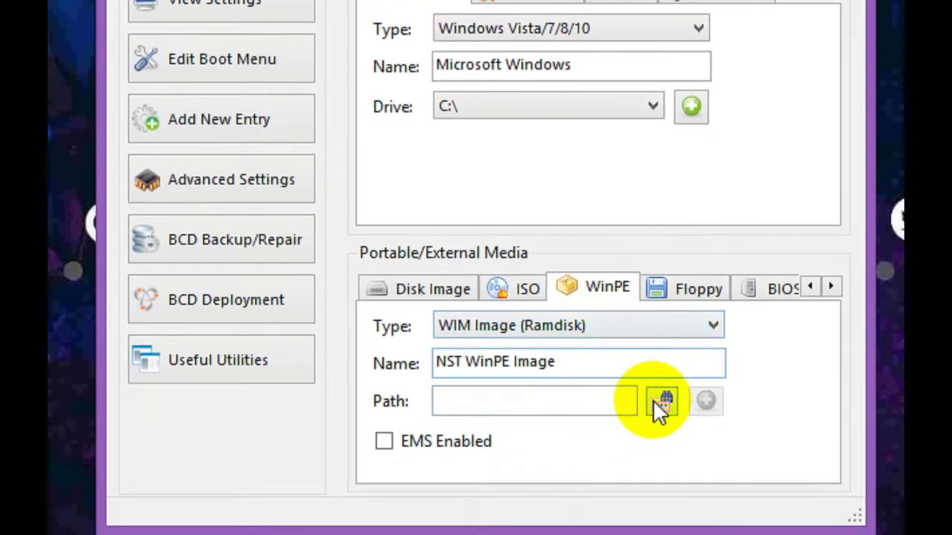
# Set the WinPE image path to boot.wim in the sources folder of Win8.1_SingleLang_English_x32 on drive D
pyautogui.click(670, 401)
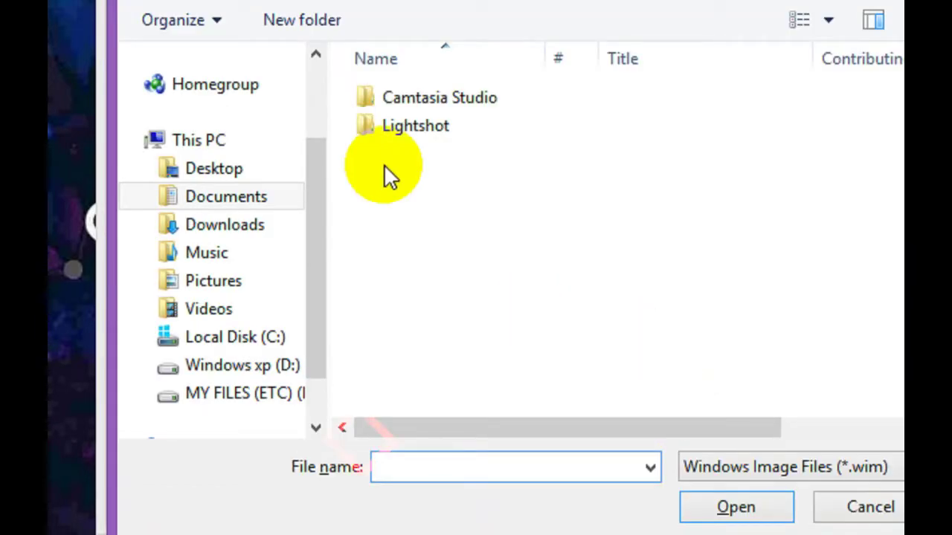
pyautogui.click(261, 365)
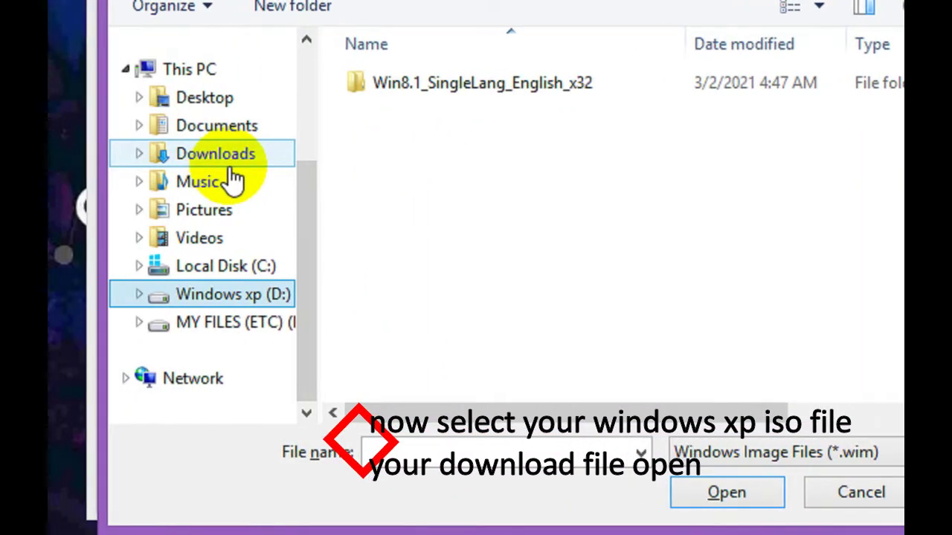
pyautogui.doubleClick(350, 85)
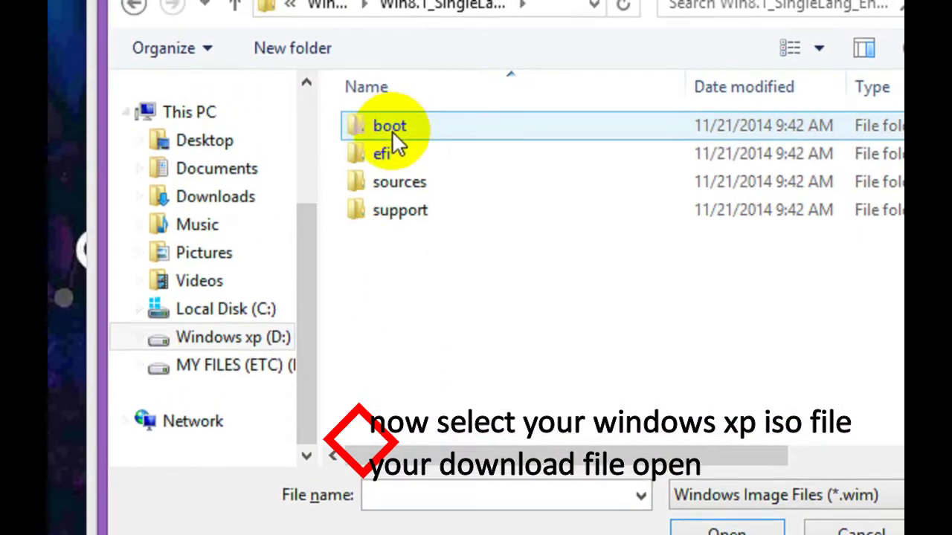
pyautogui.doubleClick(440, 180)
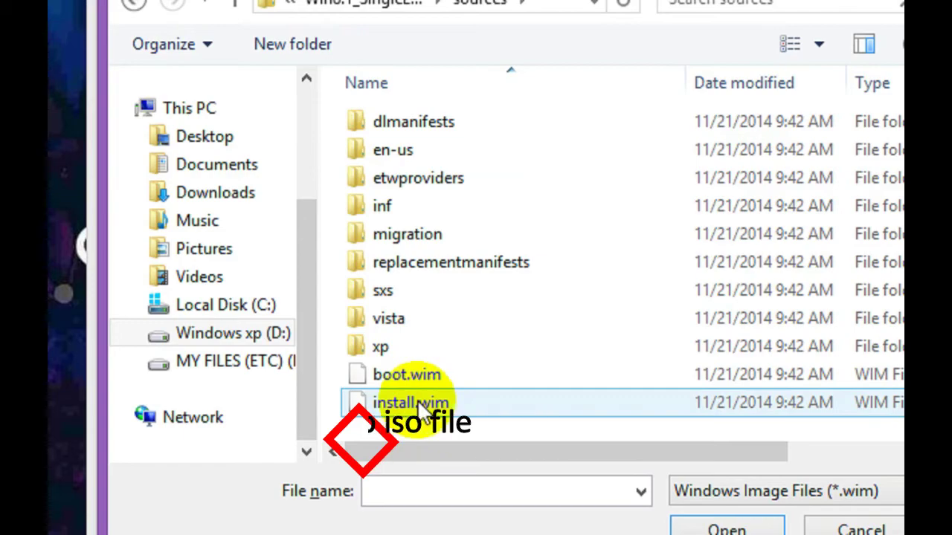
pyautogui.click(398, 379)
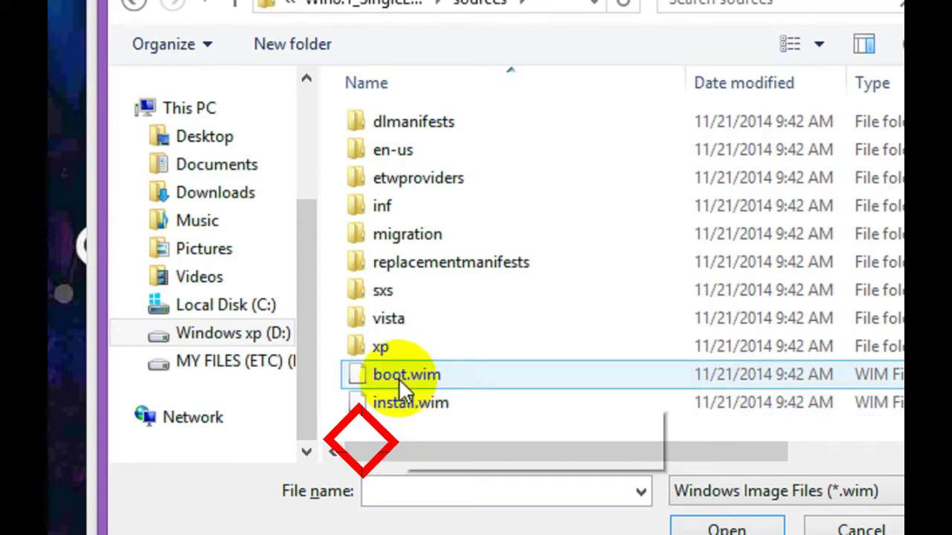
pyautogui.doubleClick(476, 374)
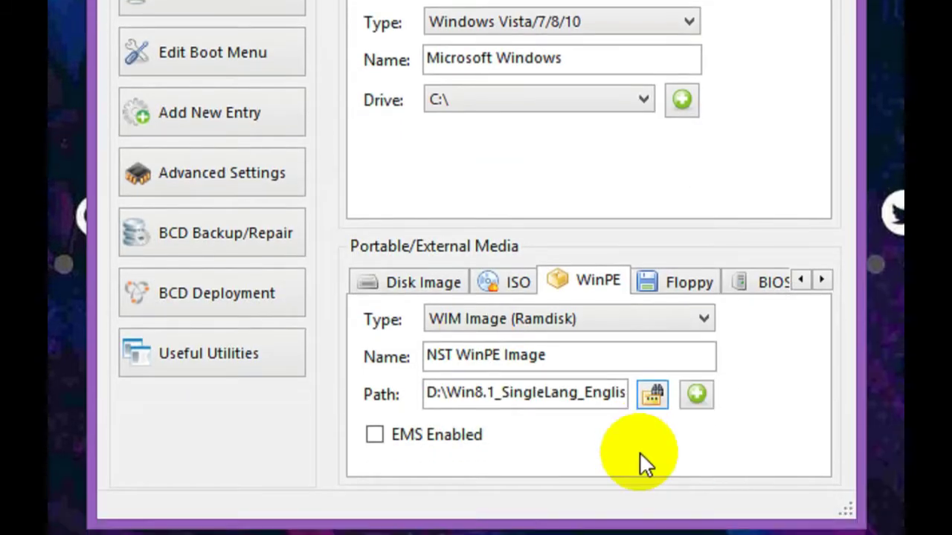
# Name the WinPE entry "windows" and add it to the boot menu
pyautogui.click(530, 357)
pyautogui.hotkey('ctrl', 'a')
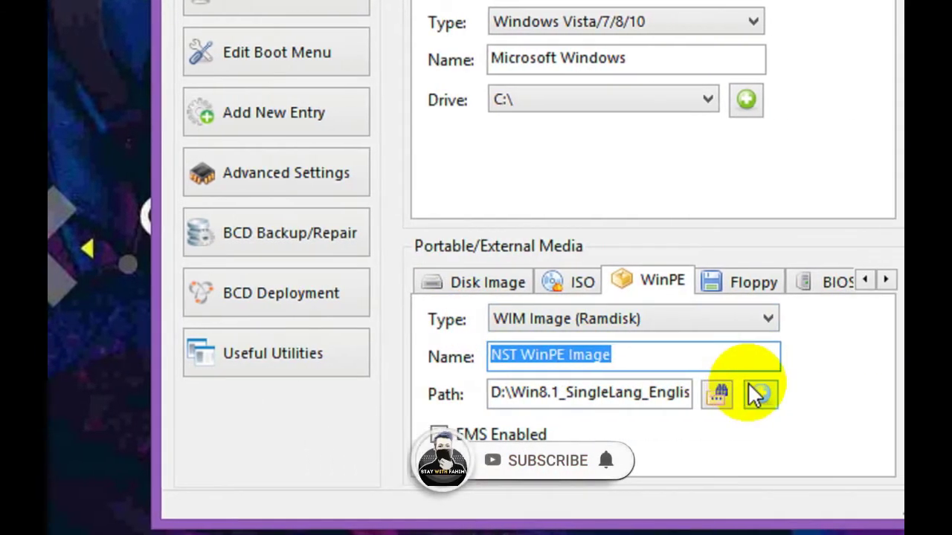
pyautogui.write('windows')
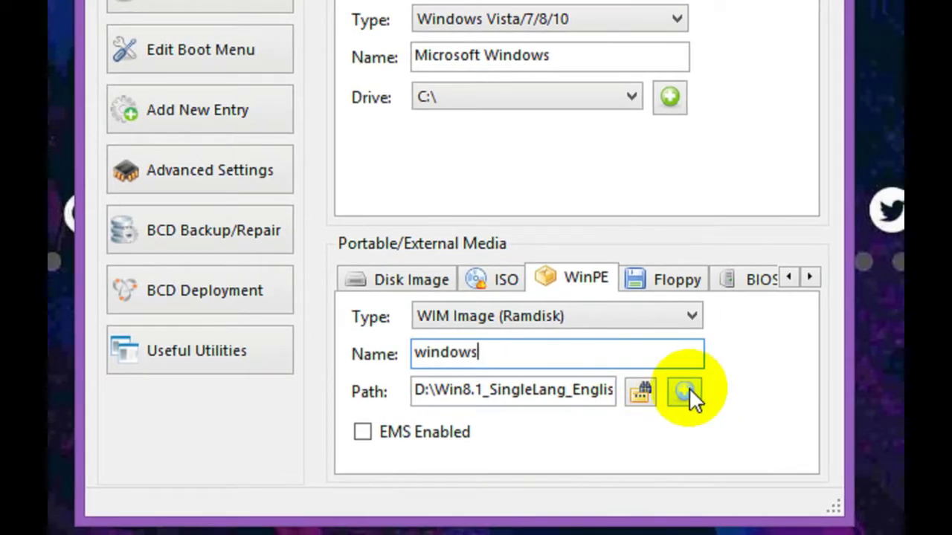
pyautogui.click(683, 394)
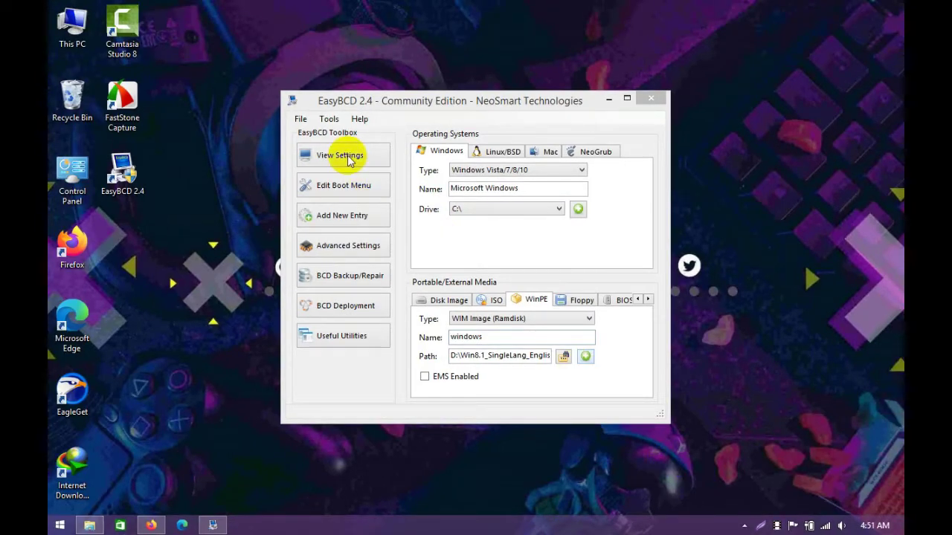
pyautogui.click(585, 357)
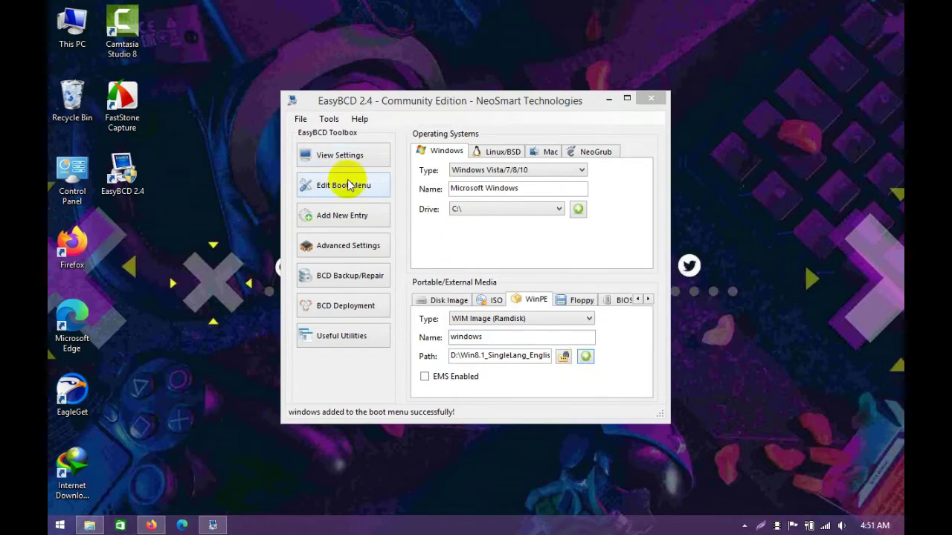
# Review the bootloader overview and the boot menu entries for Windows 8.1 and "windows"
pyautogui.click(340, 155)
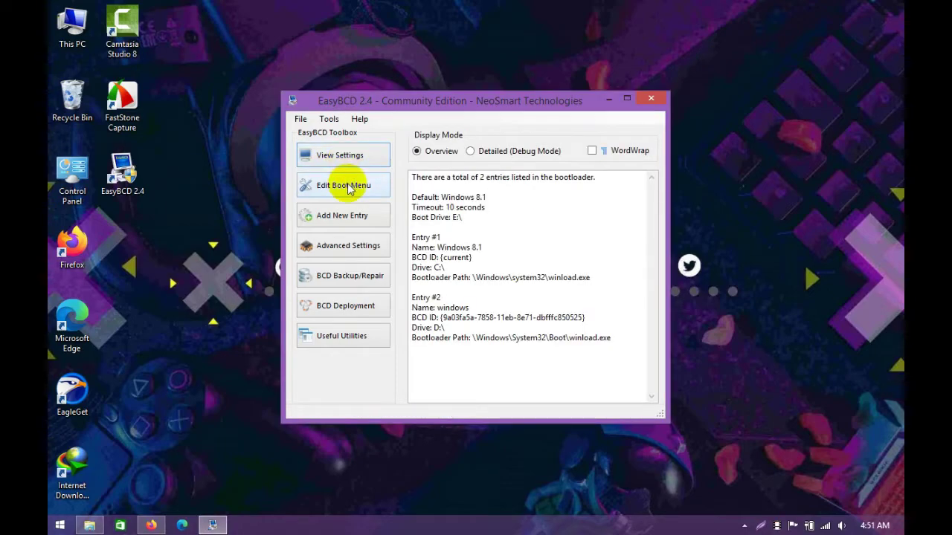
pyautogui.click(348, 186)
pyautogui.click(349, 215)
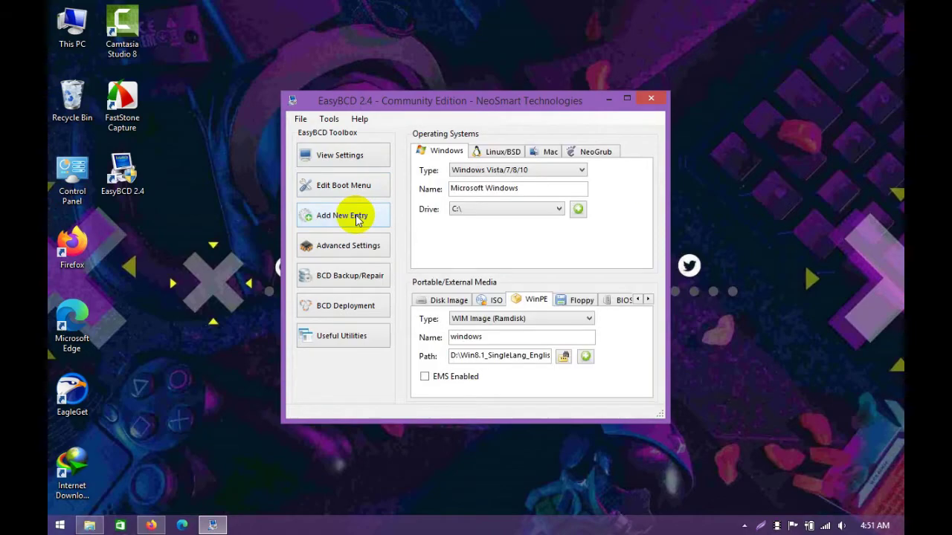
pyautogui.click(346, 191)
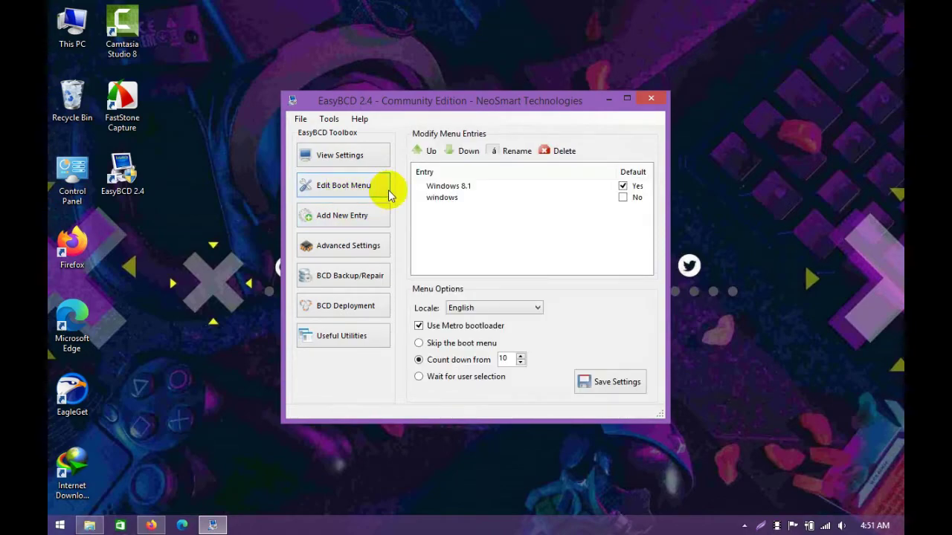
pyautogui.click(444, 199)
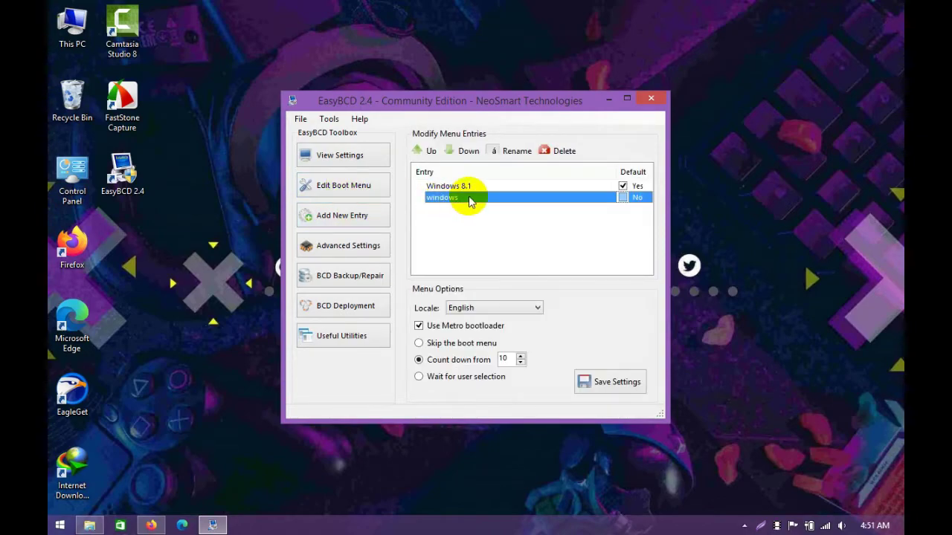
pyautogui.click(467, 188)
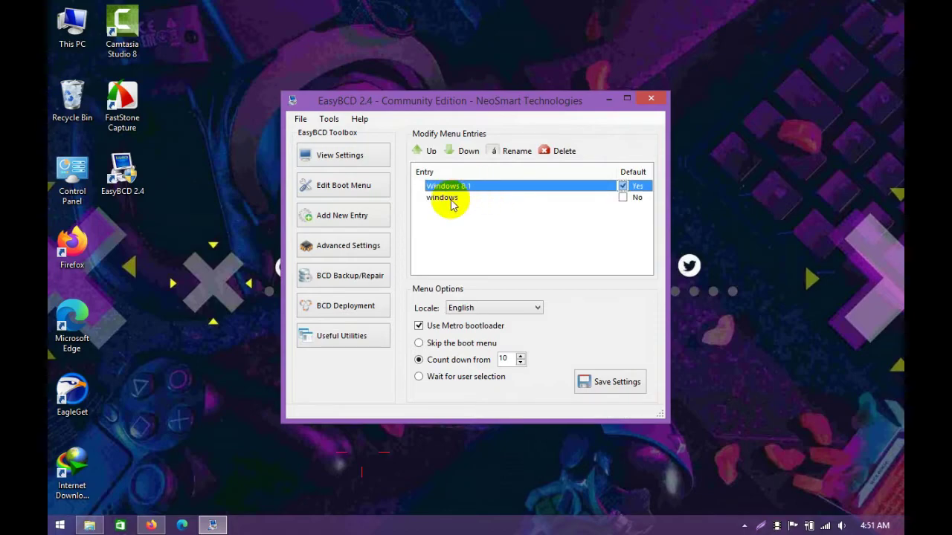
pyautogui.click(469, 200)
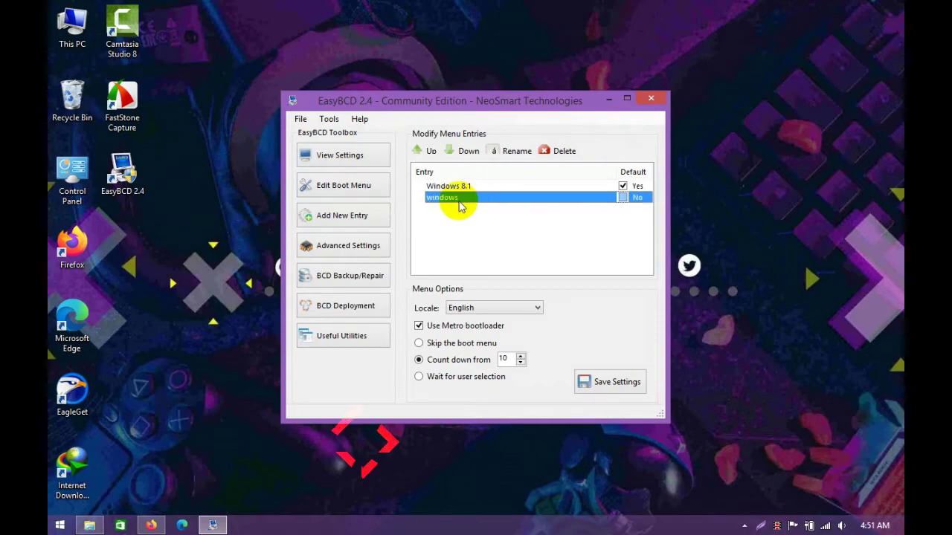
pyautogui.click(330, 155)
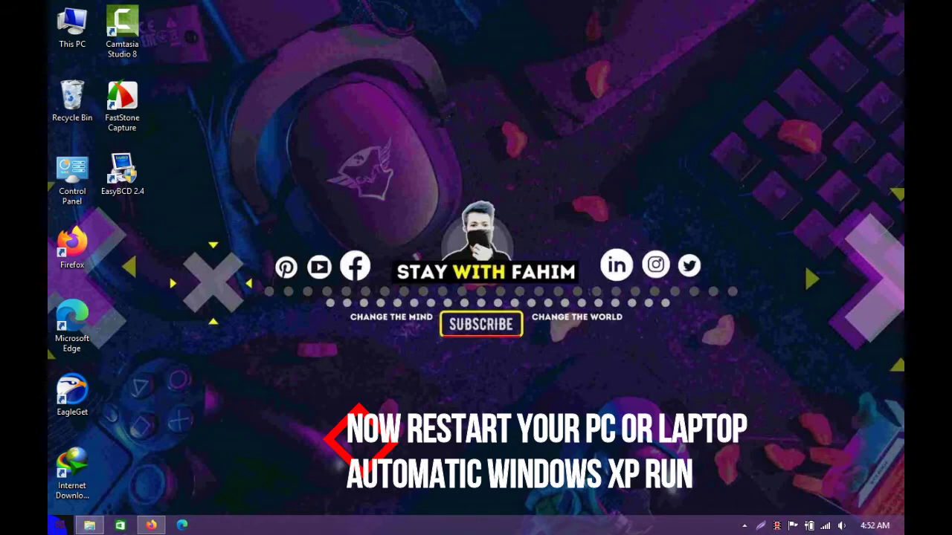
# Bring up the computer's shutdown and restart options
pyautogui.click(59, 526)
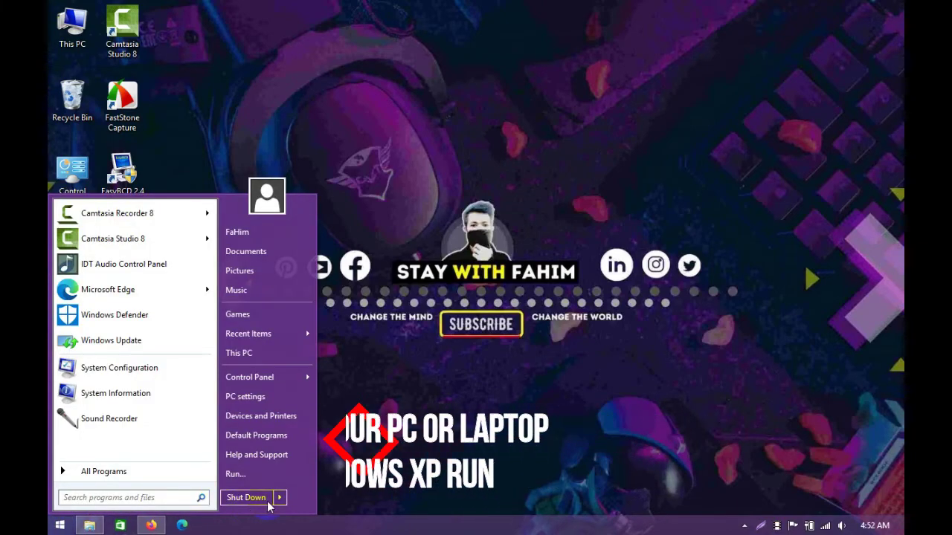
pyautogui.moveTo(281, 497)
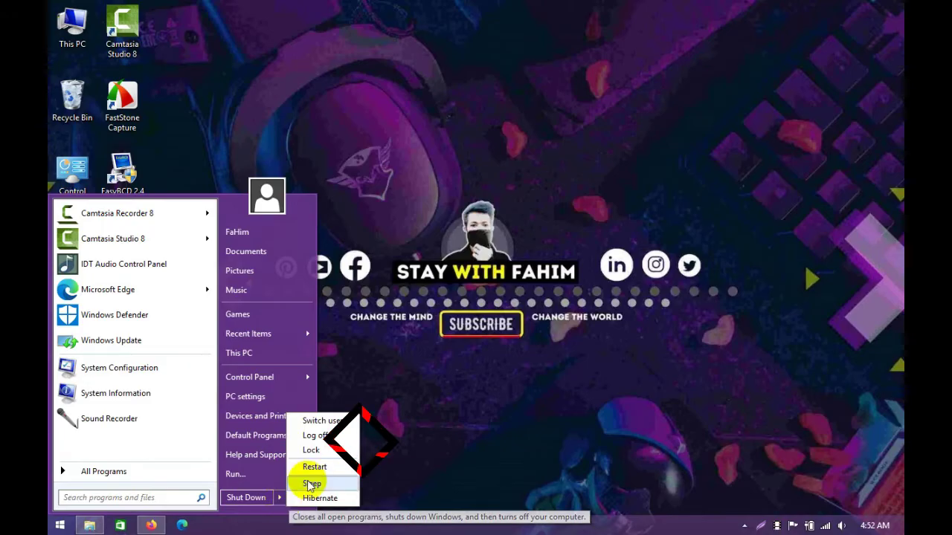